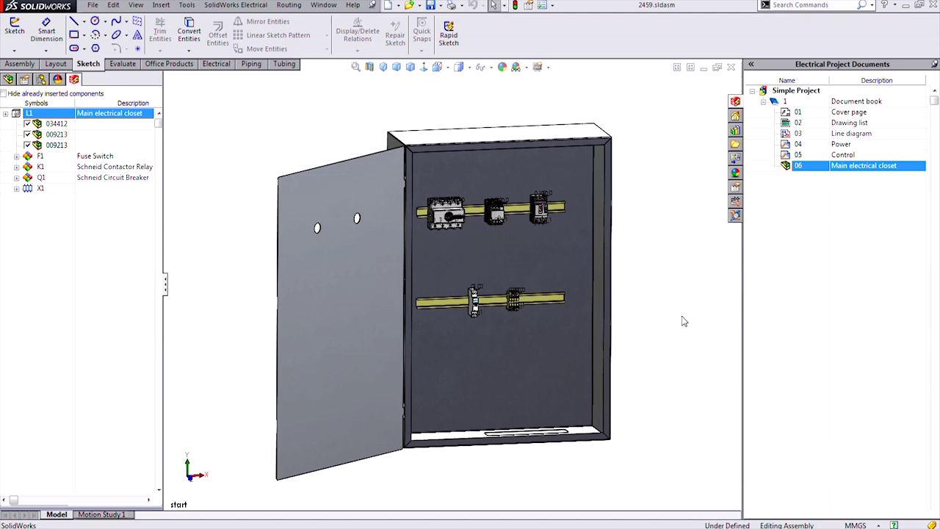
Browse the SOLIDWORKS Electrical menu without choosing anything, then start a new 3D sketch, 3DSketch1.
click(235, 5)
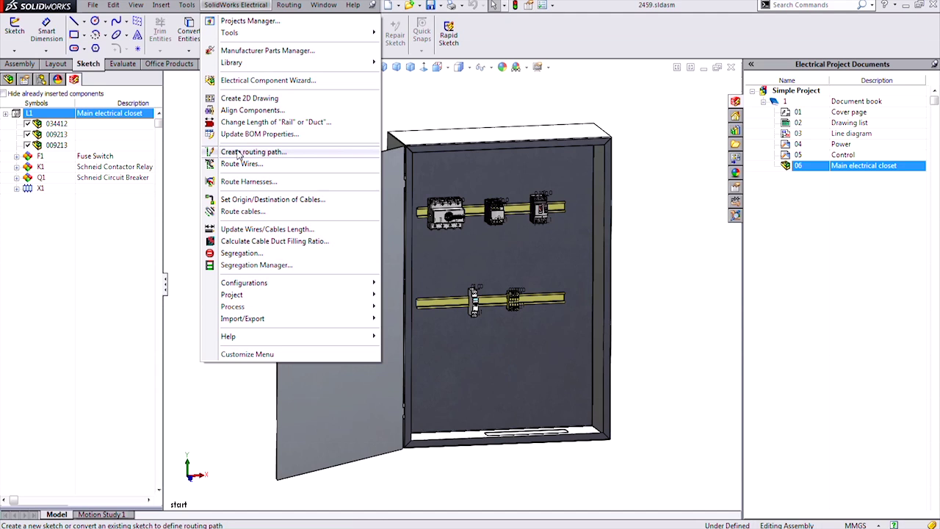
click(188, 147)
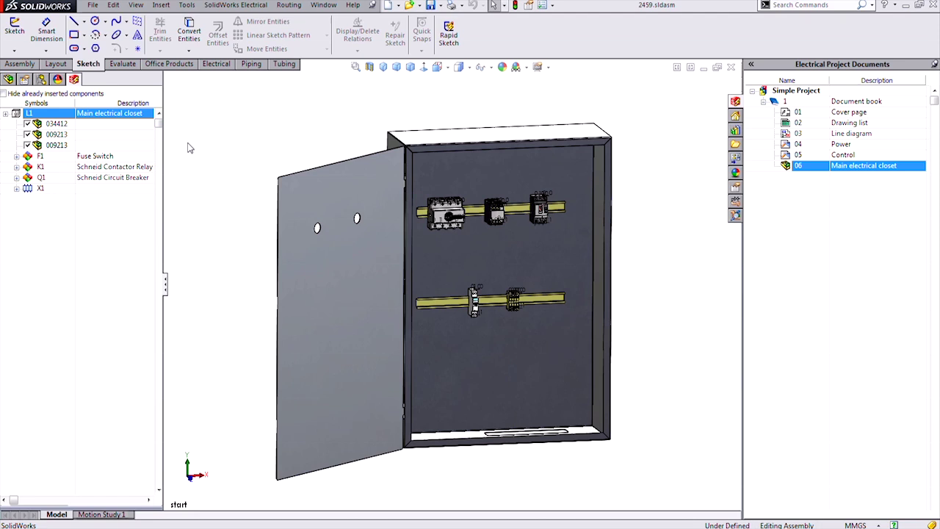
click(13, 52)
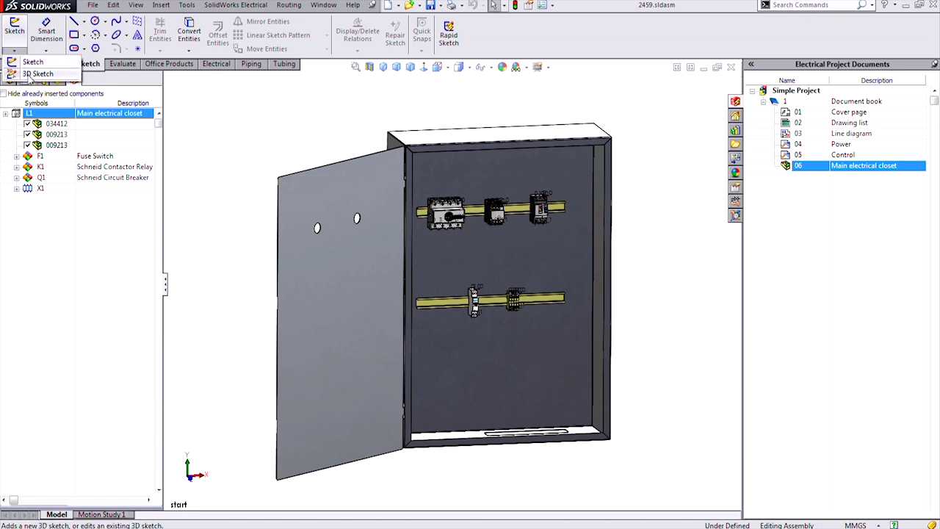
click(33, 74)
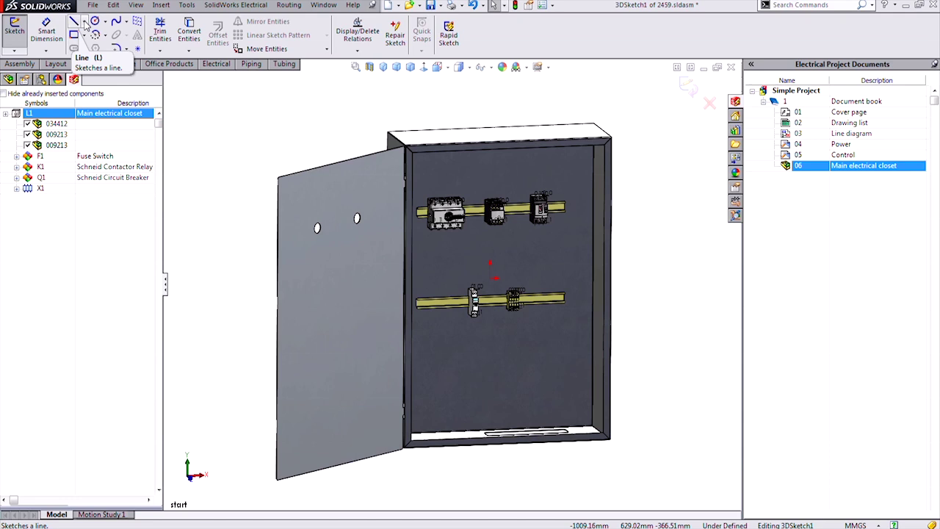
Switch the line tool to Centerline and jump to the saved 'sketch start' view of the switch.
click(85, 22)
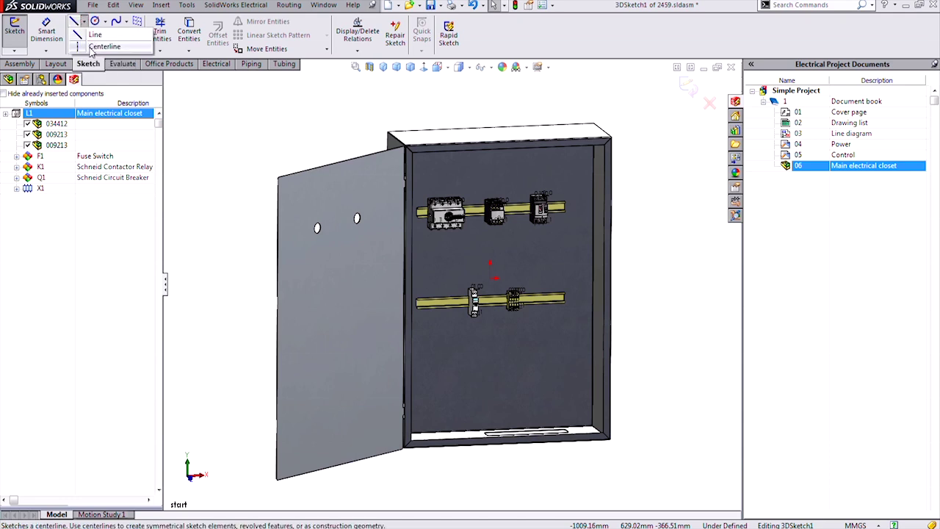
click(99, 47)
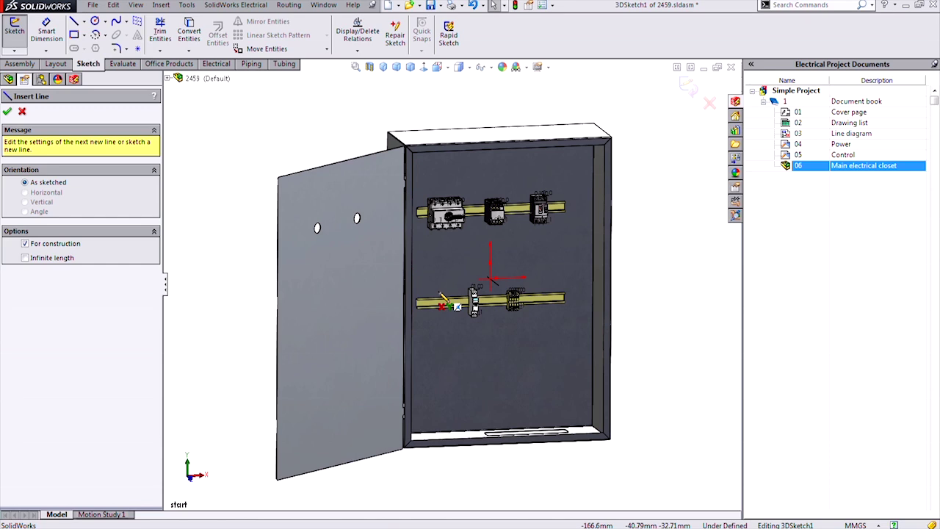
key(space)
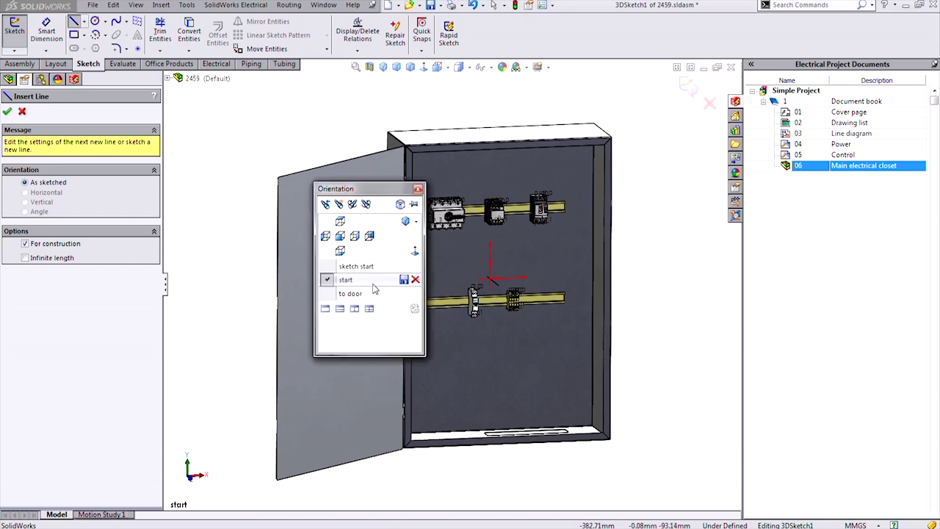
click(358, 267)
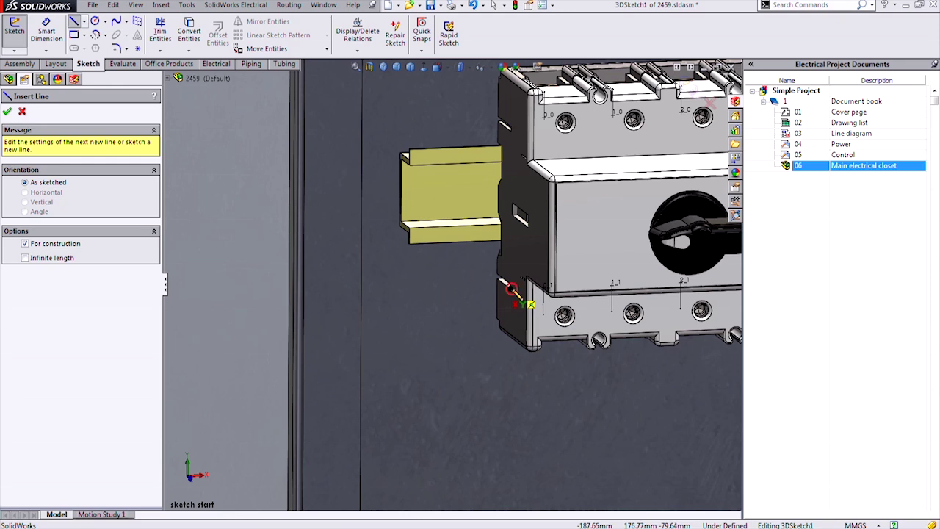
Draw a 45.8 mm horizontal construction line leftward from the switch's lower-left corner.
click(509, 287)
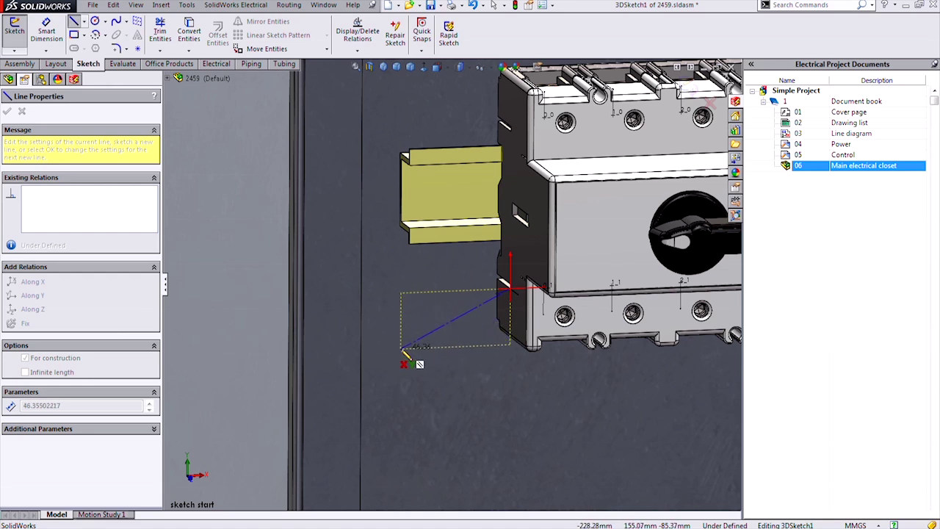
key(Tab)
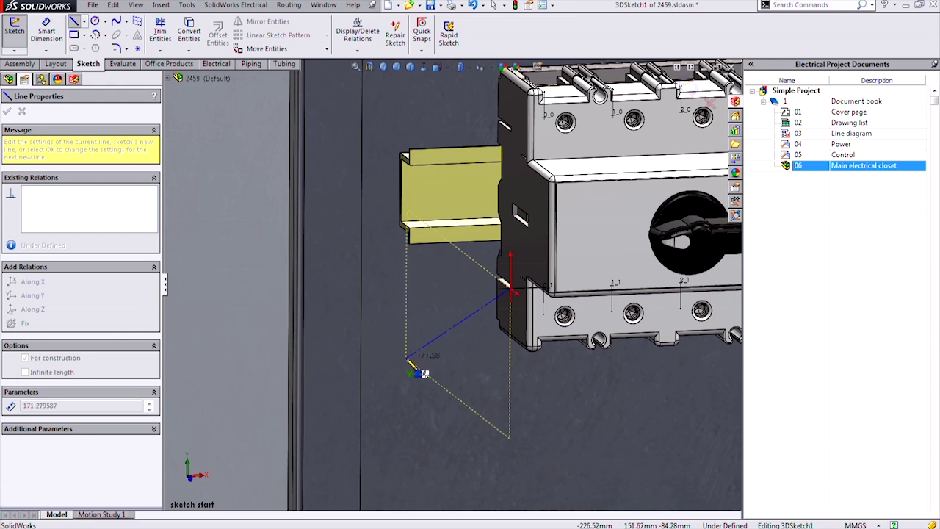
key(Tab)
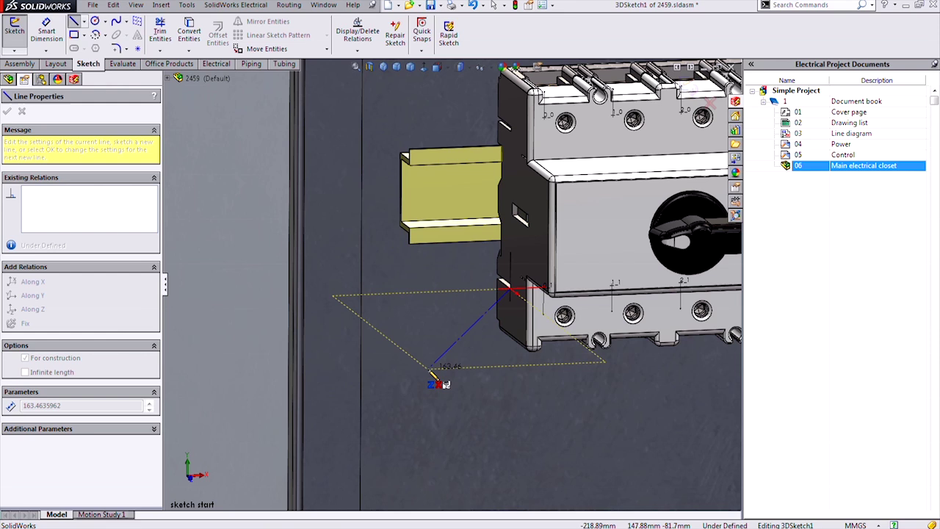
key(Tab)
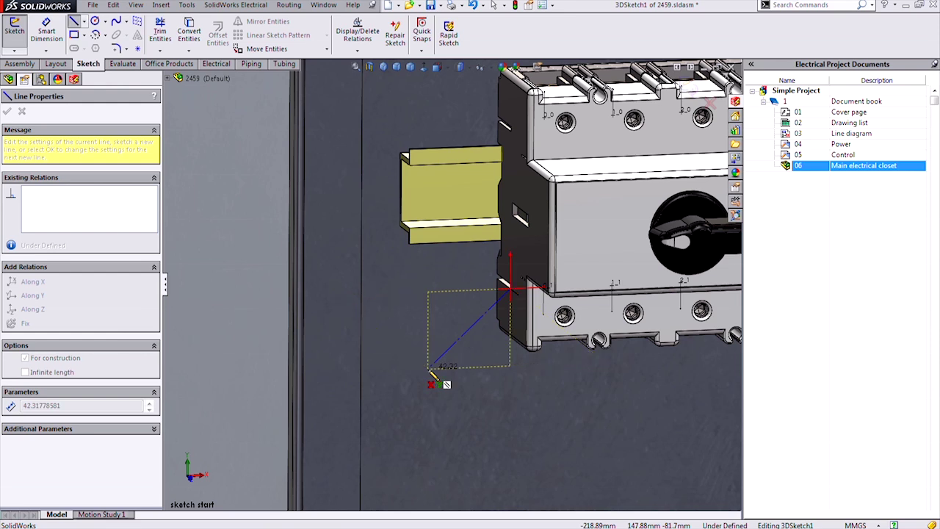
click(389, 292)
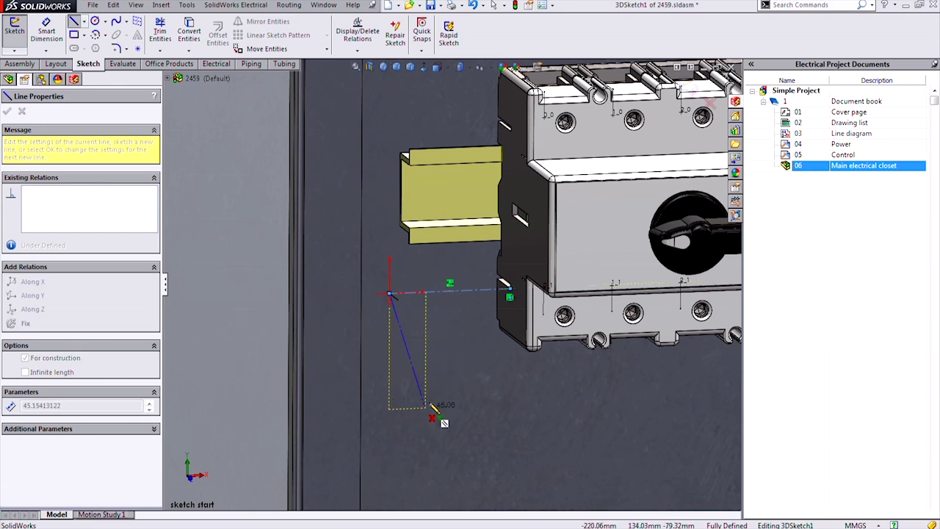
key(Escape)
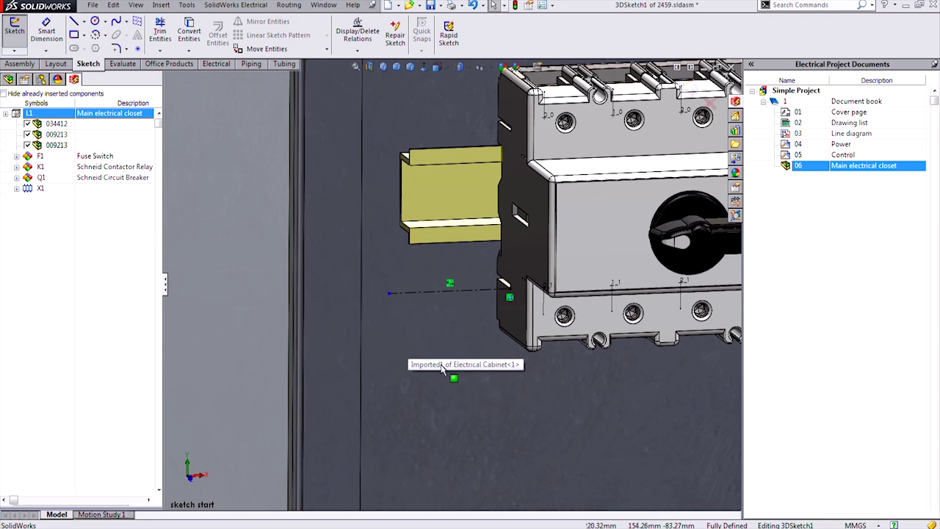
Sketch connected route lines from the centerline end, running below, beside and above the upper rail components.
middle_drag(508, 390, 512, 349)
scroll(514, 347, up, 4)
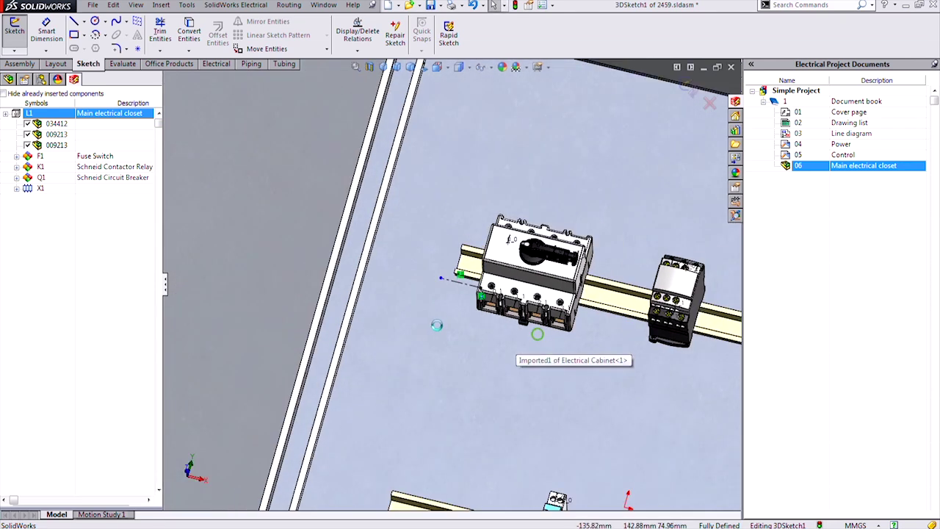
scroll(510, 330, up, 3)
scroll(516, 331, up, 3)
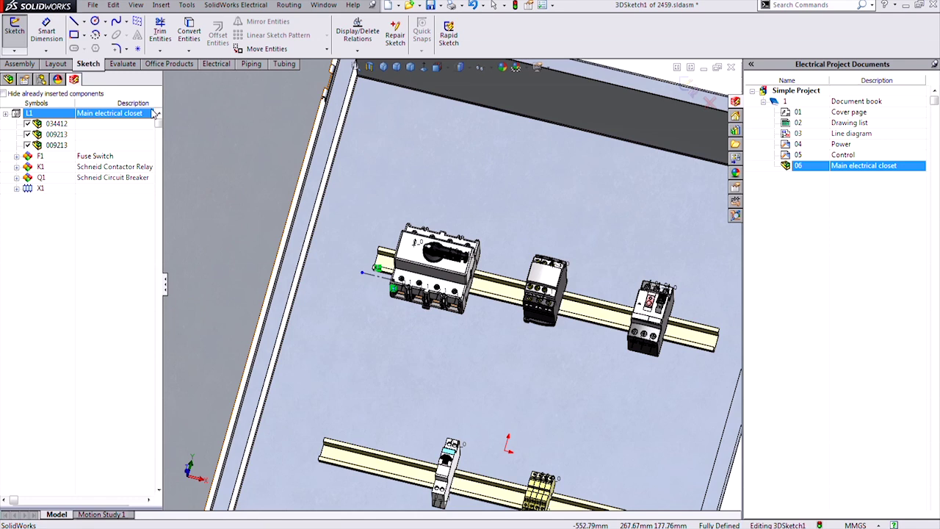
click(74, 21)
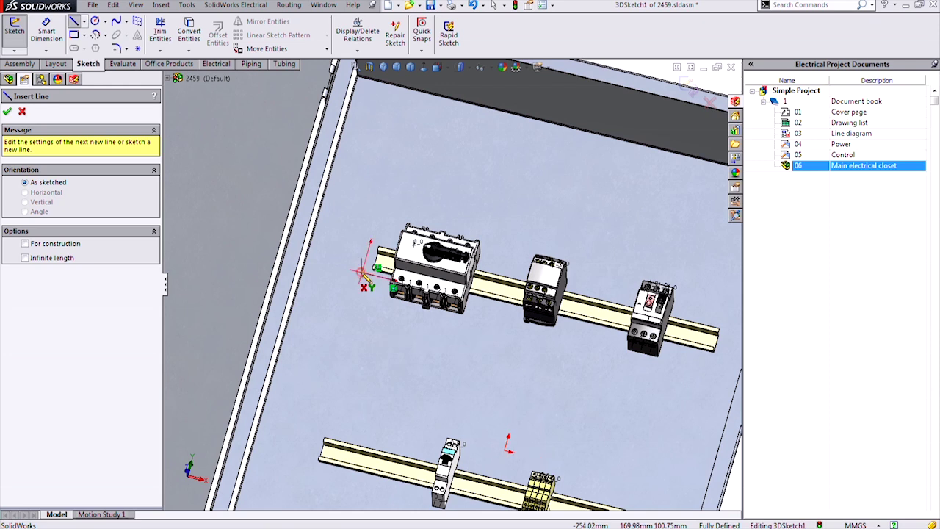
click(362, 273)
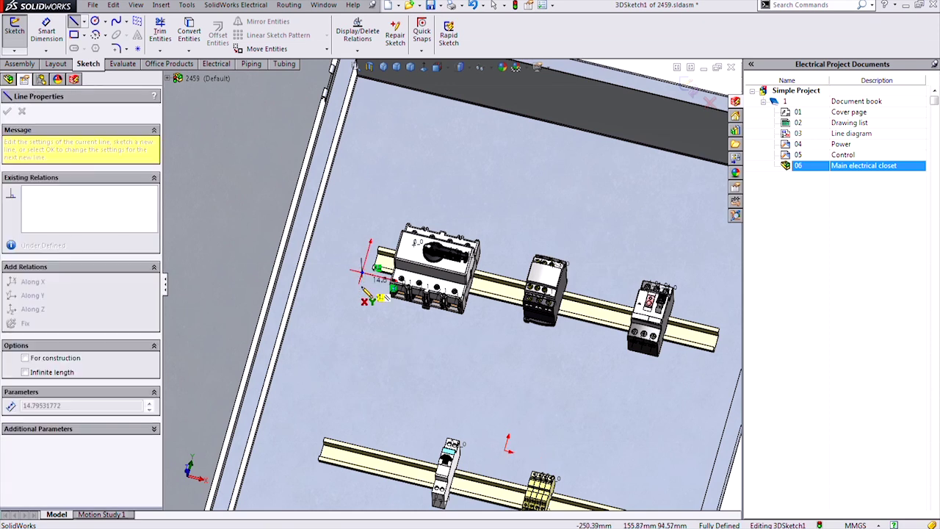
click(348, 327)
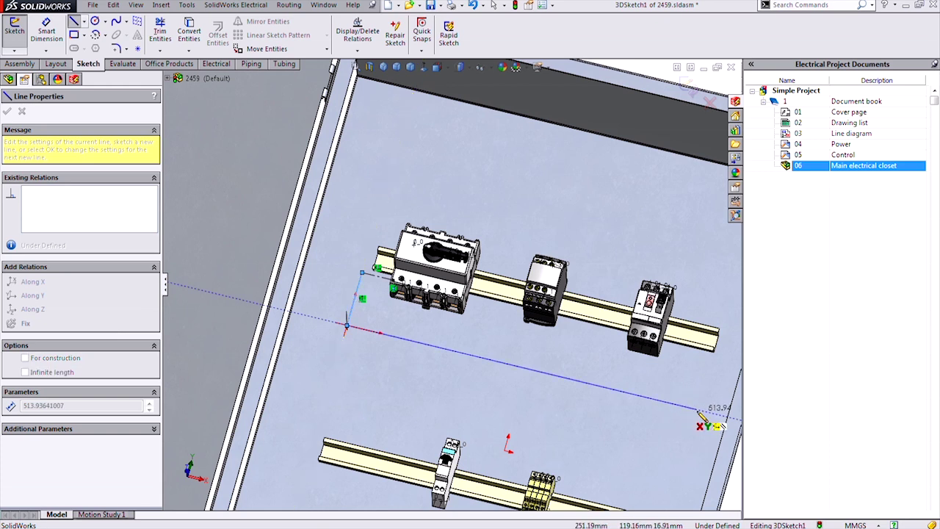
double_click(697, 409)
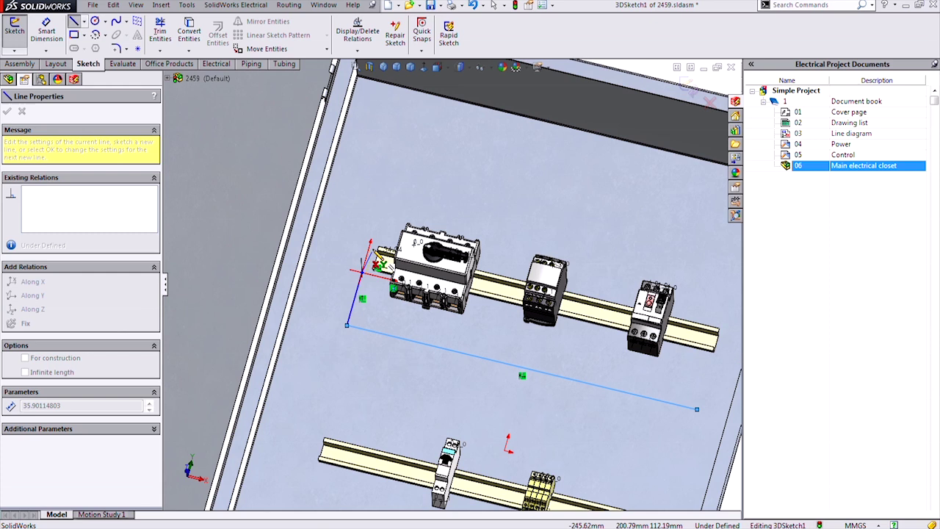
click(385, 190)
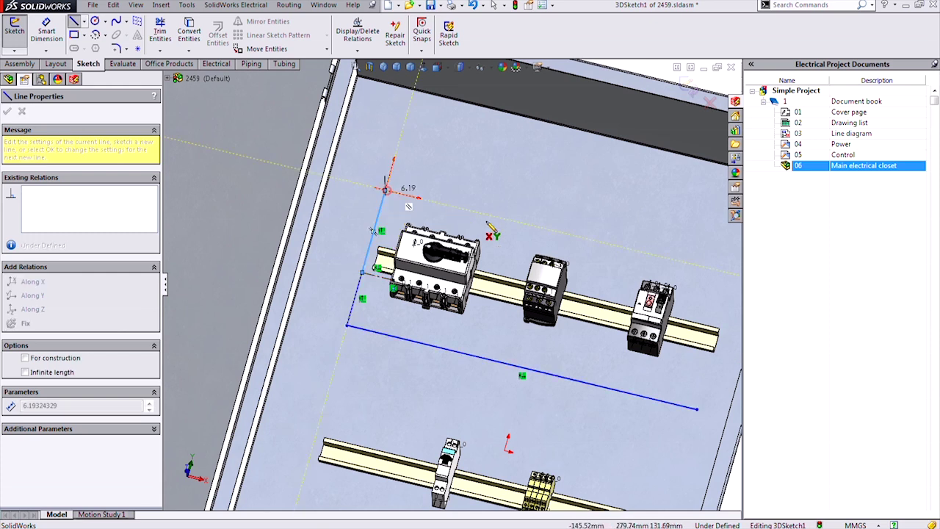
click(733, 273)
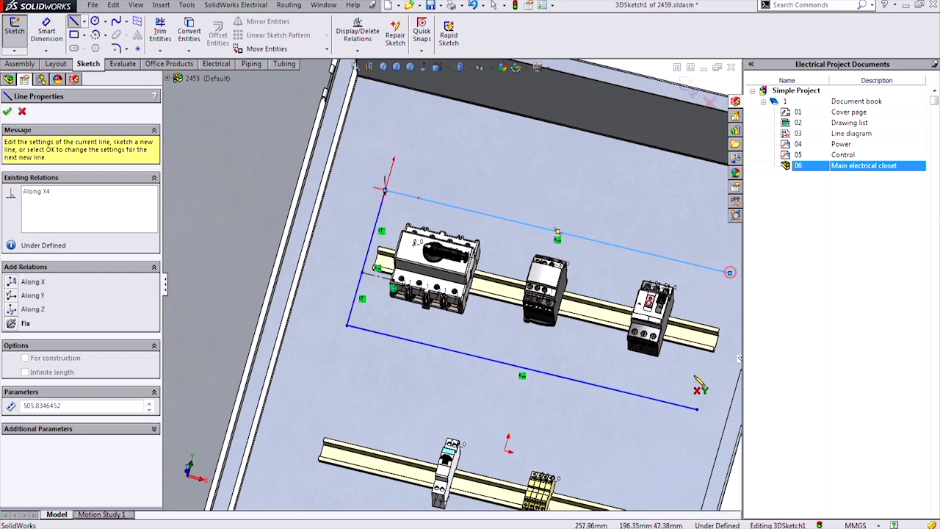
Add a line down toward the lower rail and a roughly 520 mm horizontal run above it.
click(346, 326)
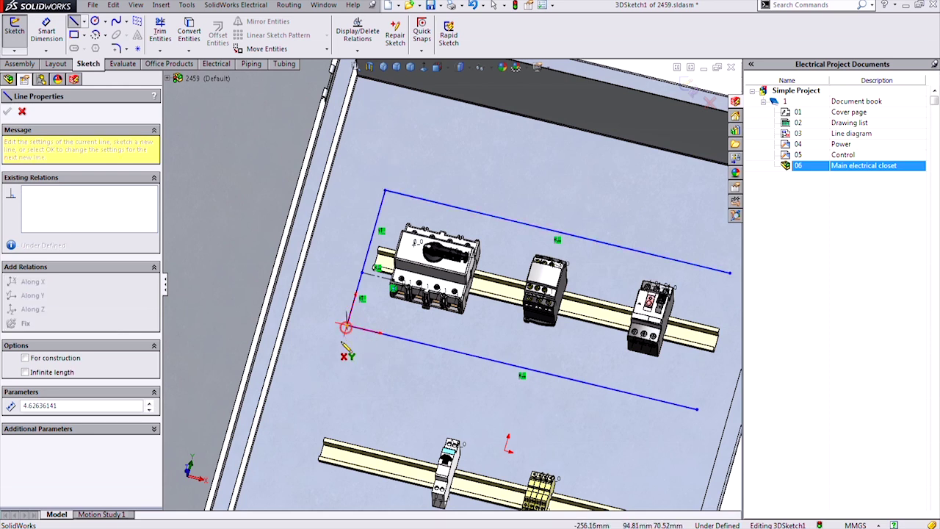
click(326, 395)
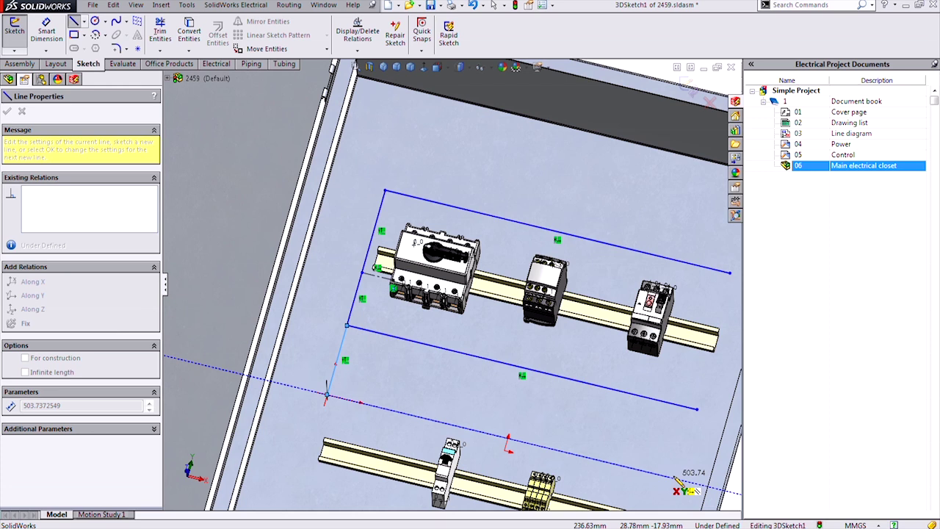
click(686, 488)
middle_drag(686, 487, 544, 442)
scroll(563, 426, up, 3)
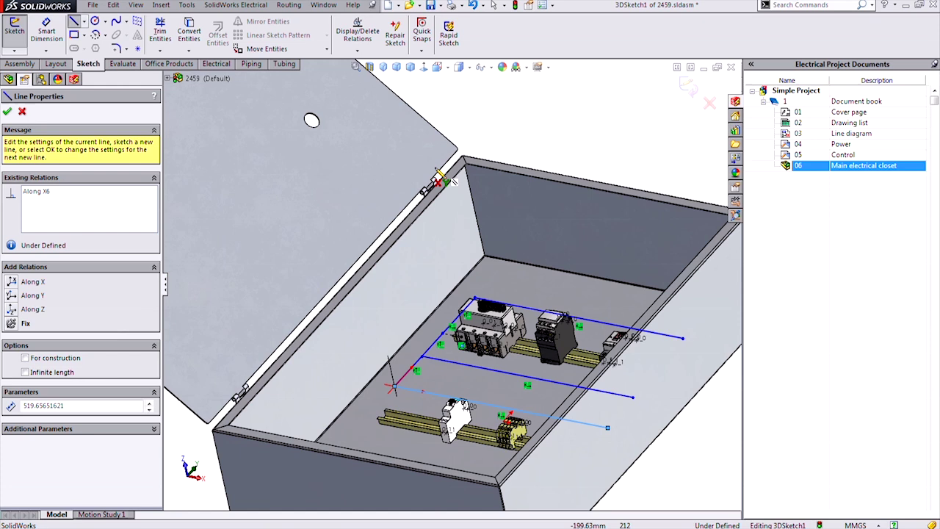
Close the route contour with a 37.8 mm line and start a vertical line toward the cabinet top.
mouse_move(318, 146)
middle_down()
mouse_move(328, 150)
mouse_move(312, 138)
middle_up()
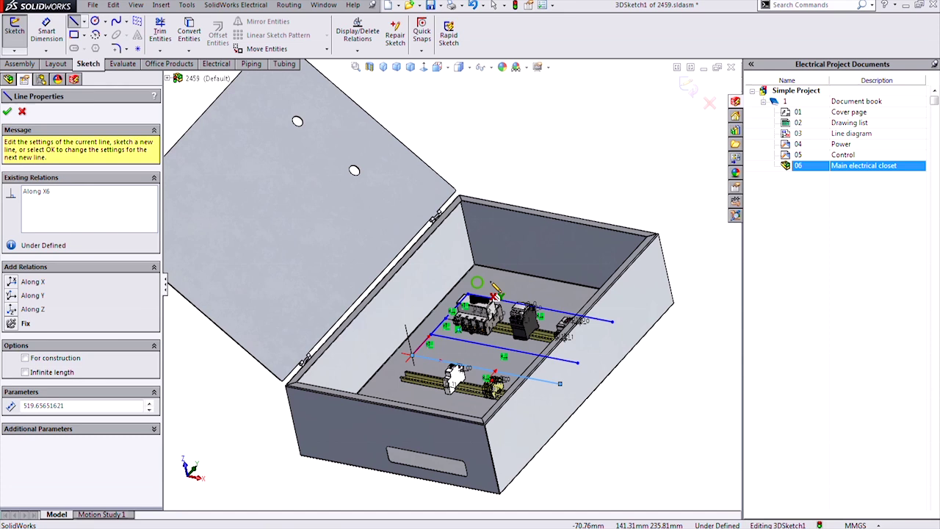
mouse_move(470, 286)
middle_down()
mouse_move(497, 216)
mouse_move(474, 269)
middle_up()
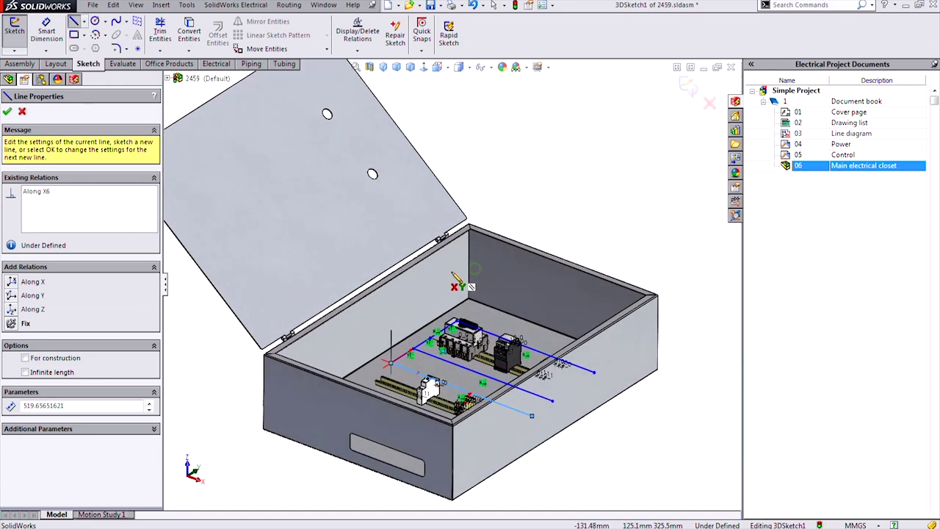
scroll(463, 294, down, 4)
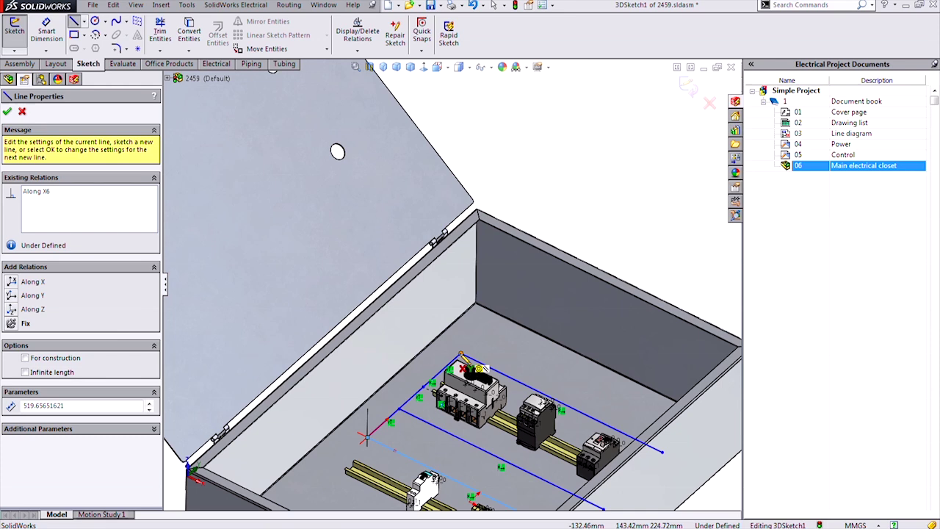
click(459, 354)
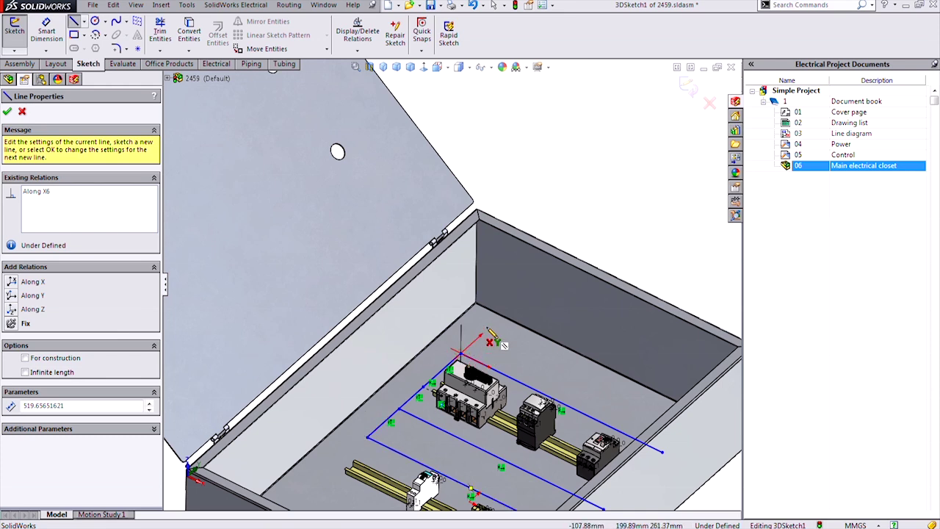
click(461, 355)
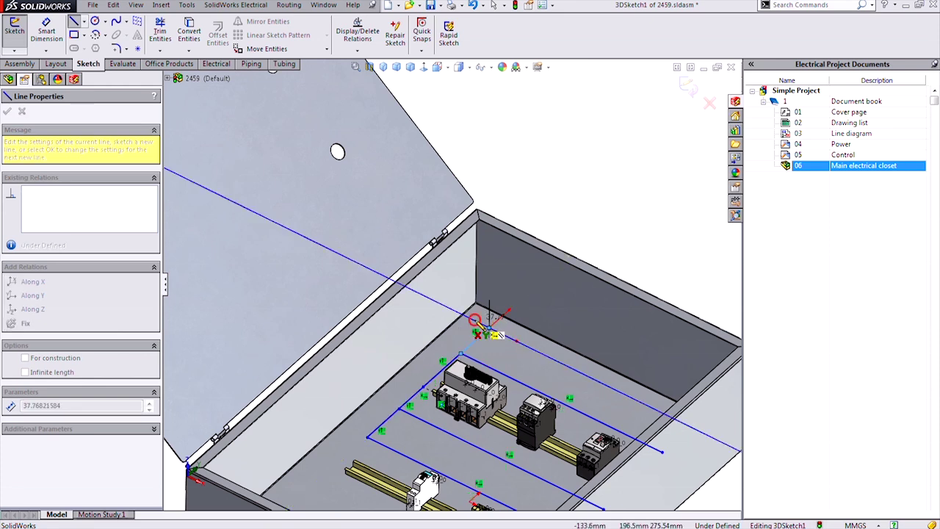
click(478, 323)
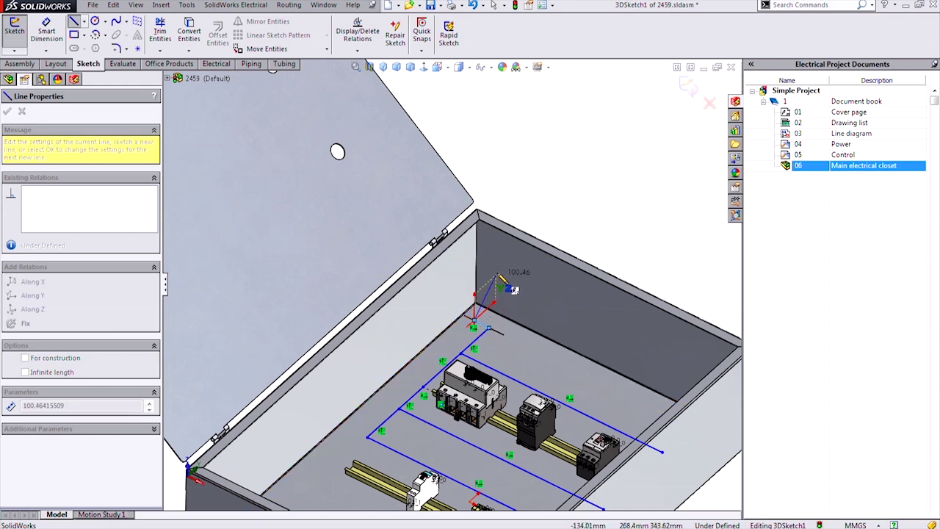
middle_drag(515, 290, 482, 253)
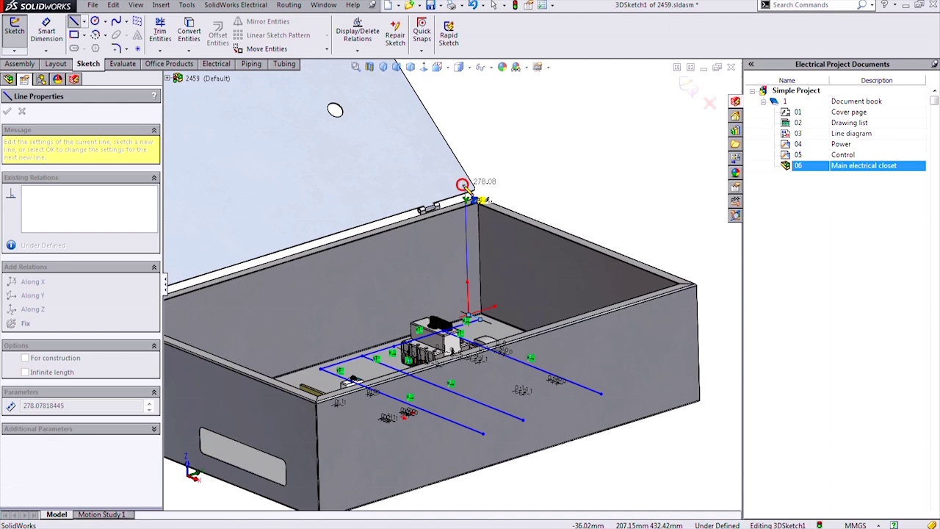
End the vertical line at 278.08 mm and draw a roughly 622 mm line up the door edge to its corner.
click(462, 184)
mouse_move(465, 188)
middle_down()
mouse_move(478, 202)
mouse_move(508, 196)
mouse_move(476, 221)
mouse_move(478, 210)
middle_up()
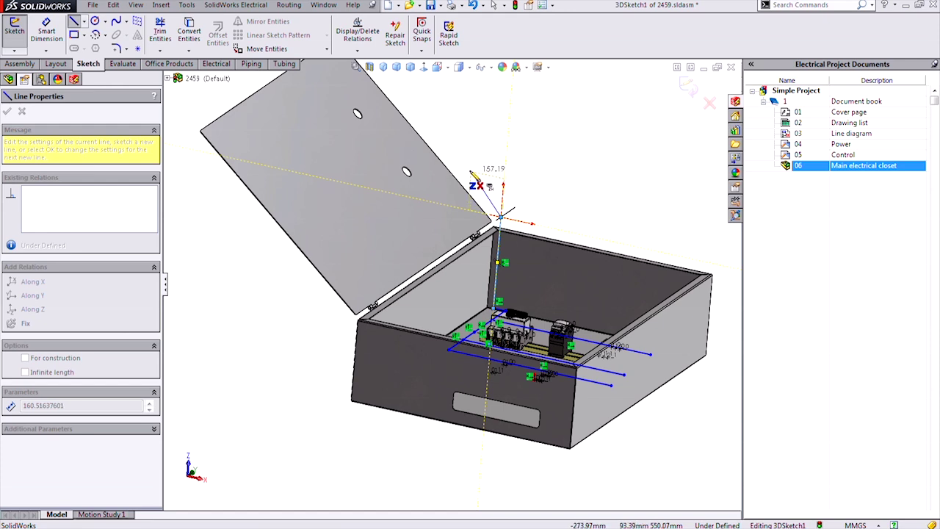
scroll(470, 170, up, 2)
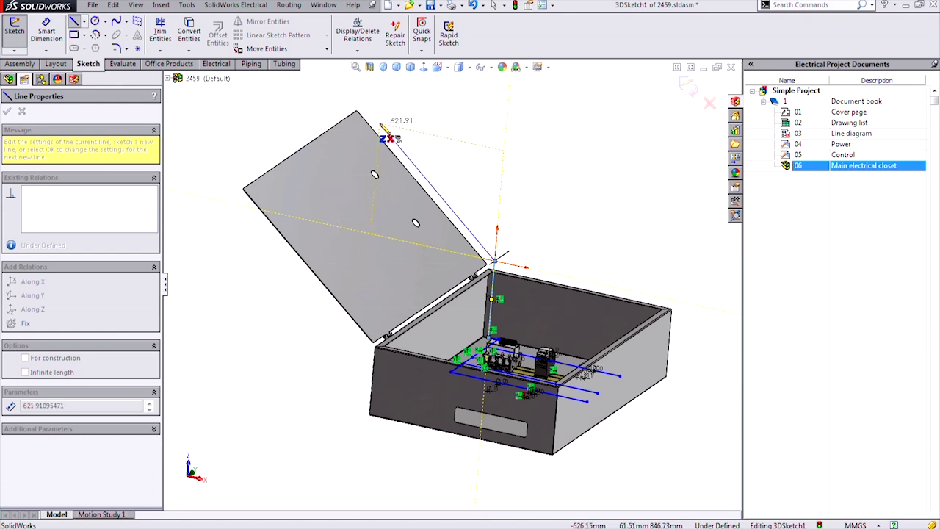
click(381, 124)
key(Escape)
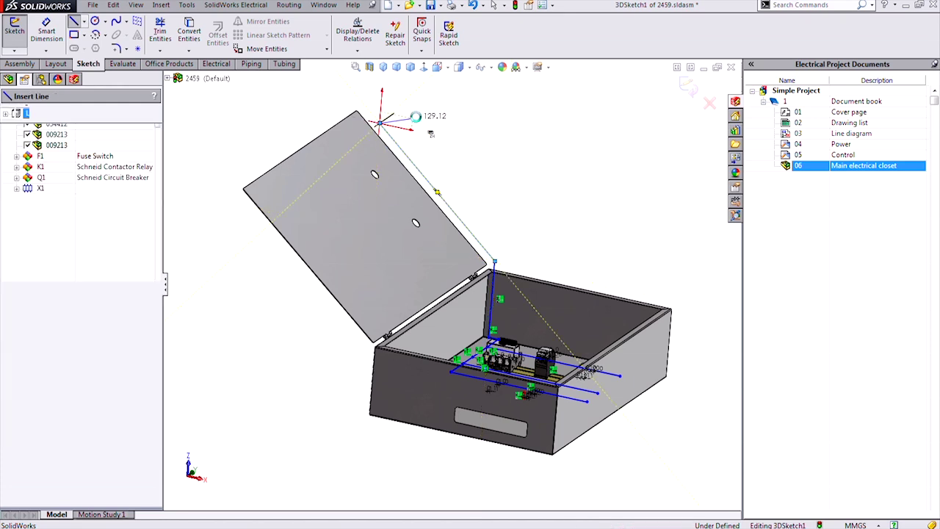
mouse_move(489, 212)
middle_down()
mouse_move(533, 205)
mouse_move(497, 189)
mouse_move(443, 130)
mouse_move(409, 196)
mouse_move(374, 195)
mouse_move(440, 181)
mouse_move(479, 204)
mouse_move(477, 220)
mouse_move(478, 199)
middle_up()
scroll(478, 203, down, 2)
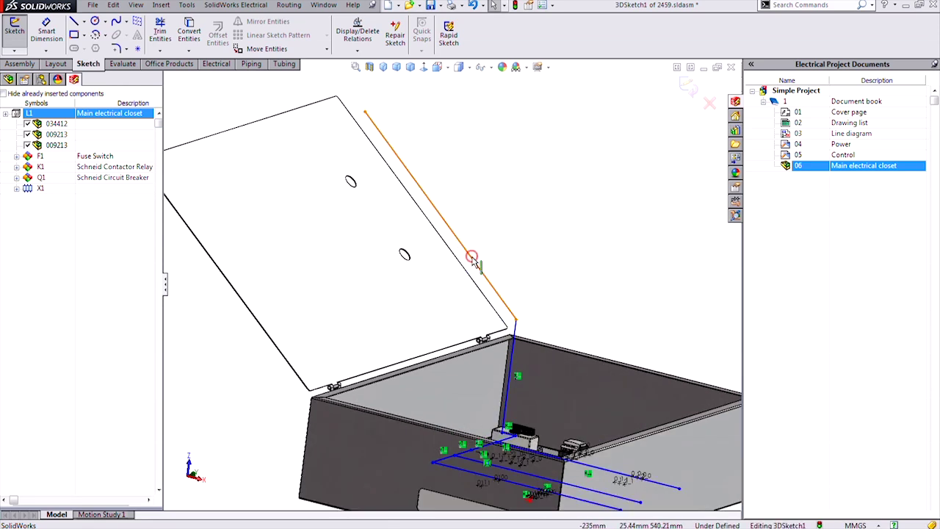
Add a Parallel relation between the door-edge route line and the door face.
click(472, 259)
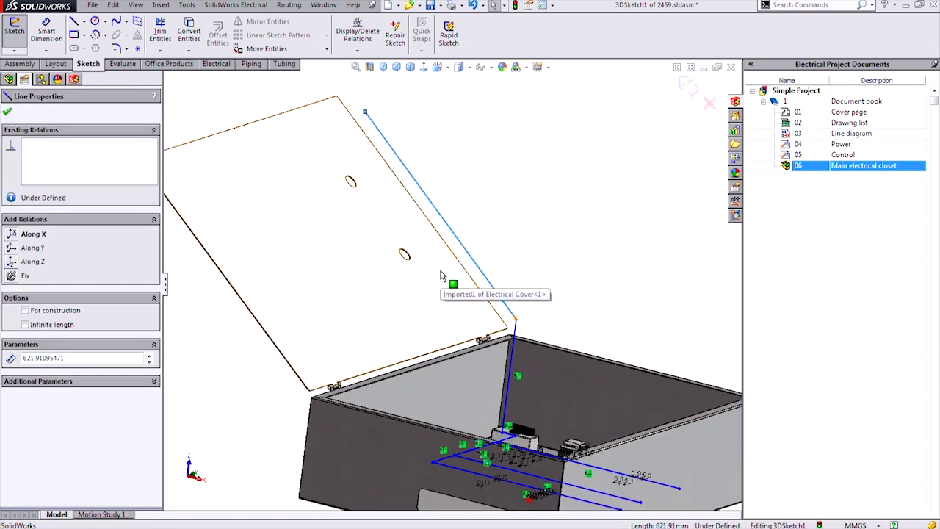
ctrl+click(440, 272)
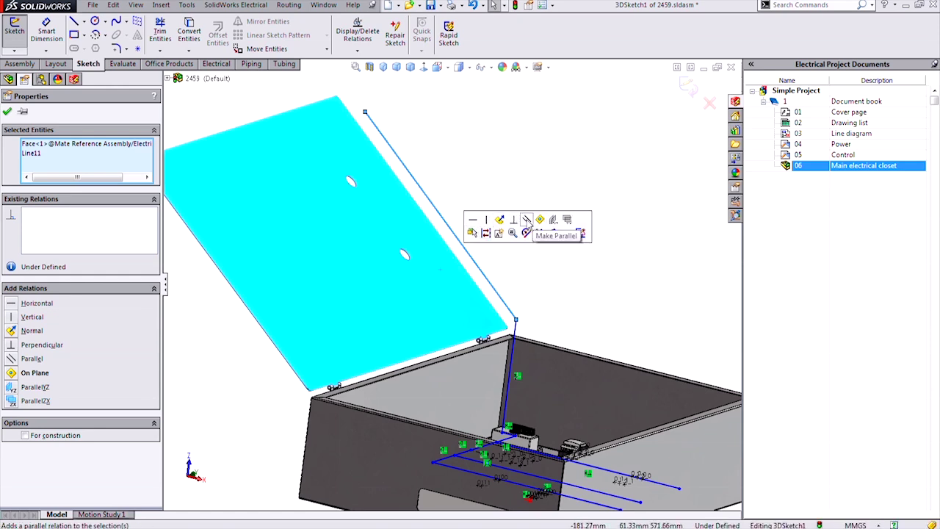
click(526, 220)
click(554, 246)
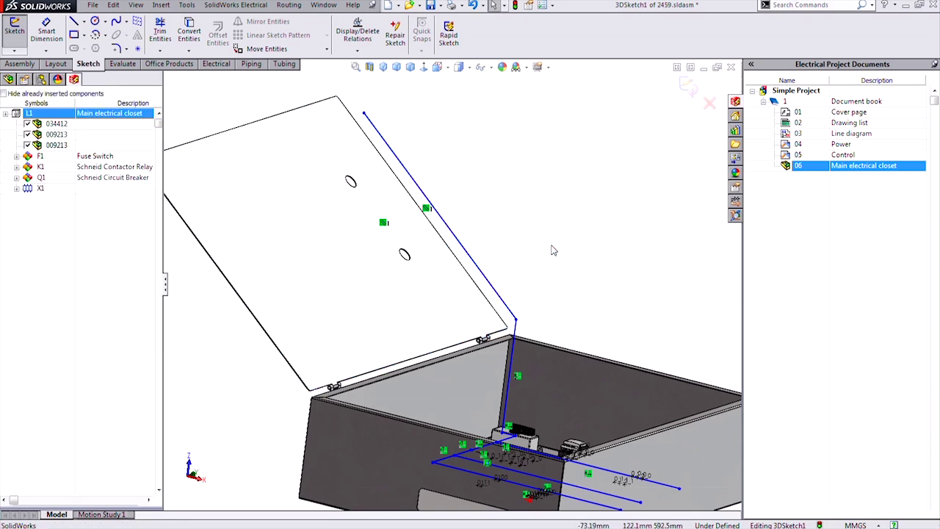
middle_drag(548, 239, 487, 250)
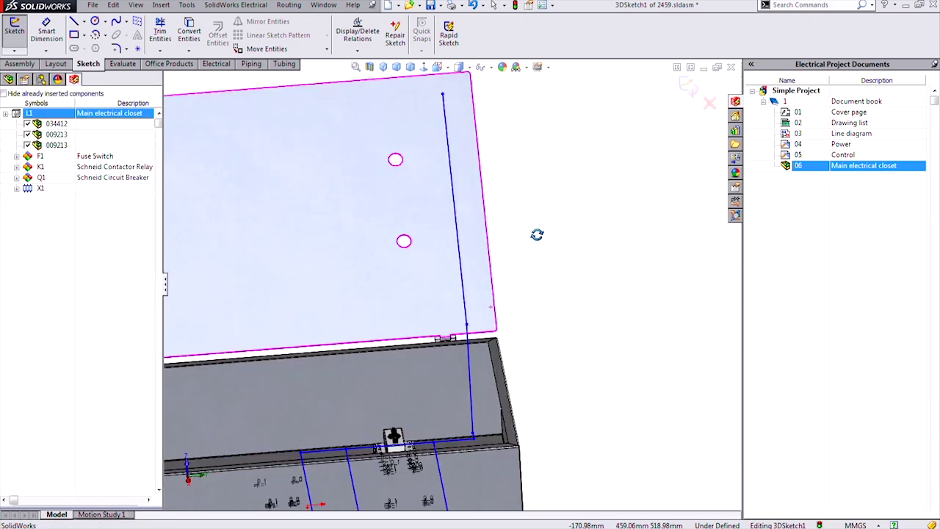
middle_drag(537, 235, 531, 290)
scroll(550, 296, up, 3)
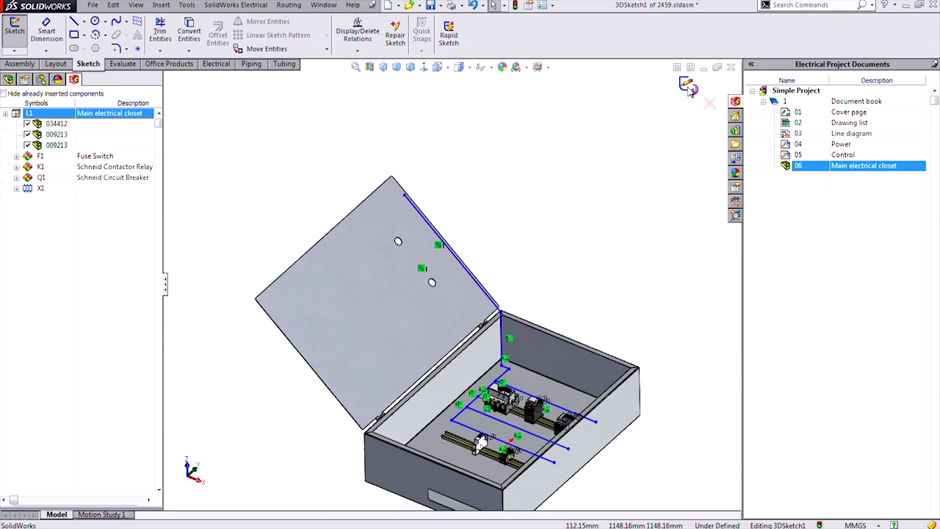
Exit 3DSketch1 and launch SolidWorks Electrical's Create routing path command.
click(688, 85)
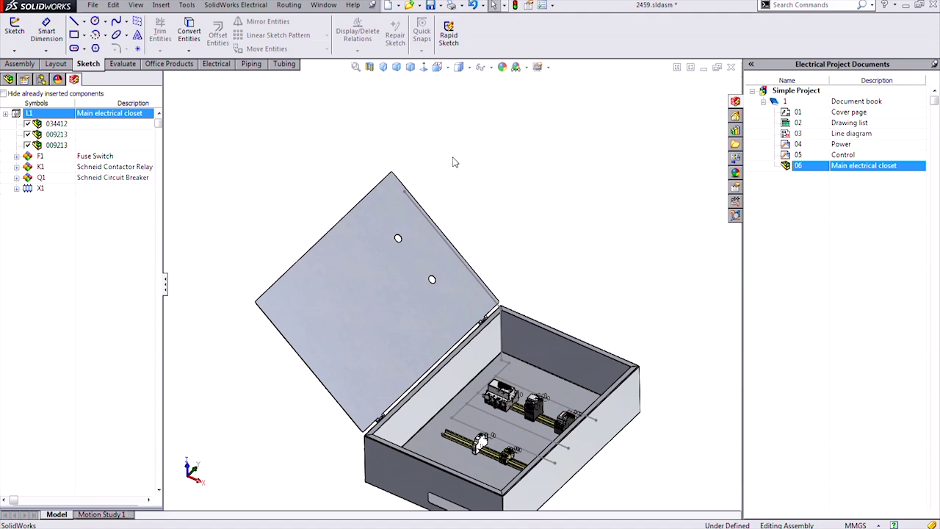
click(236, 5)
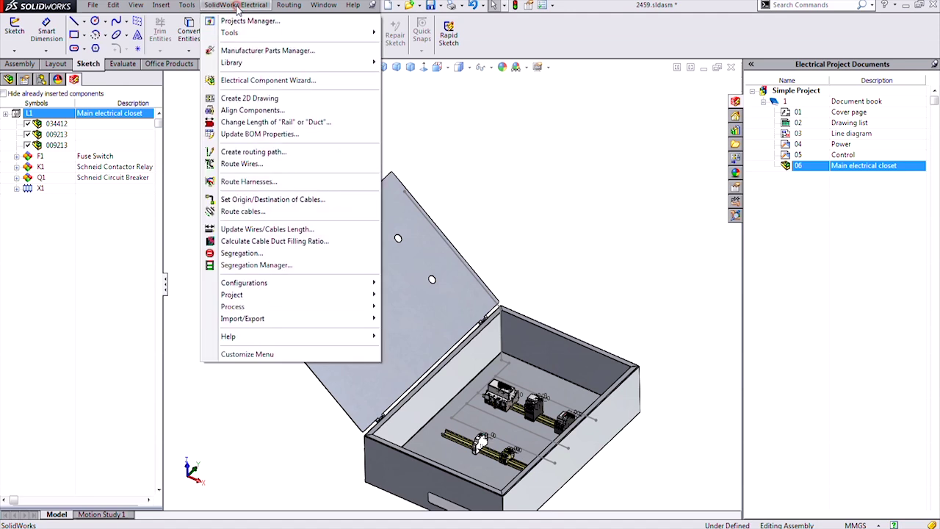
click(248, 152)
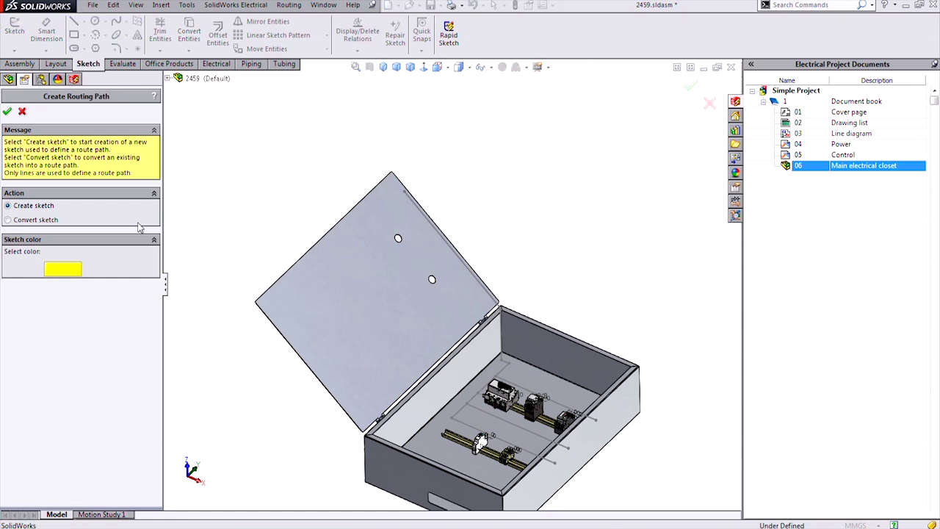
Convert 3DSketch1 into a routing path and select the resulting EW_PATH1 in the FeatureManager tree.
click(7, 220)
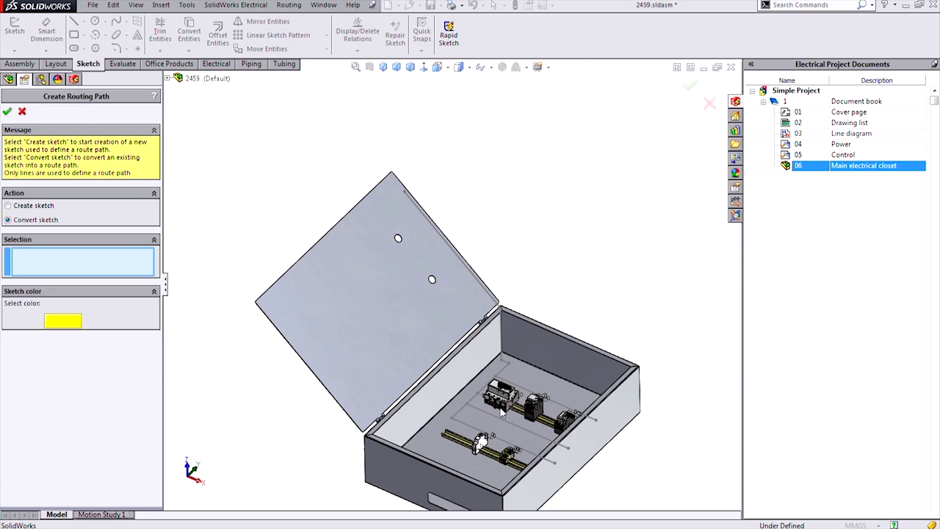
click(499, 368)
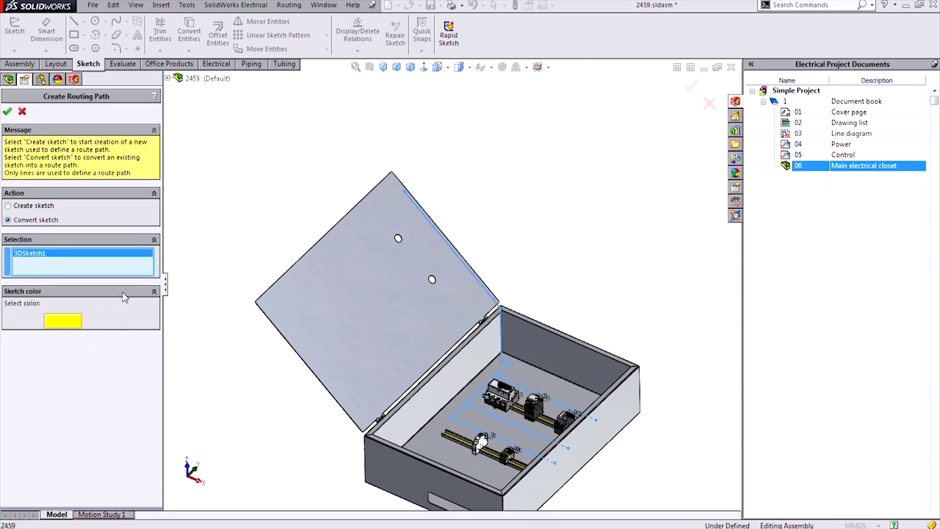
click(7, 112)
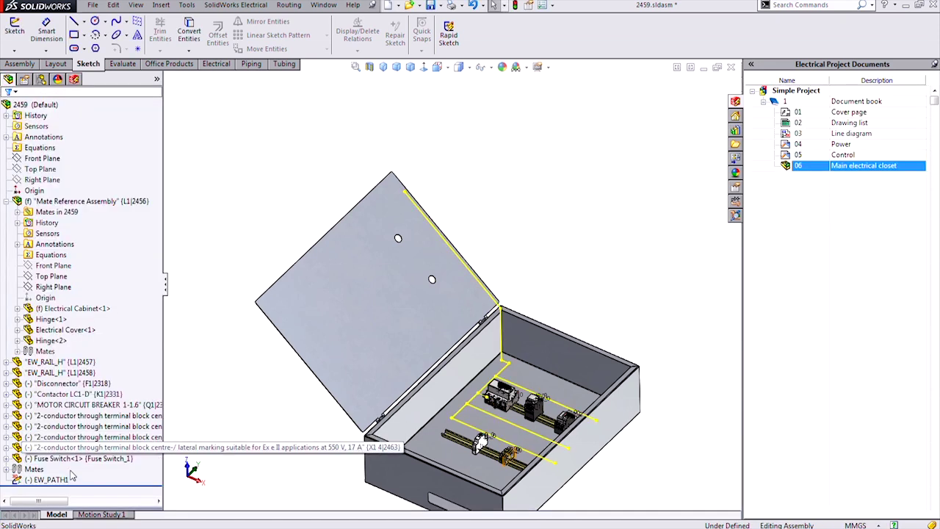
click(42, 479)
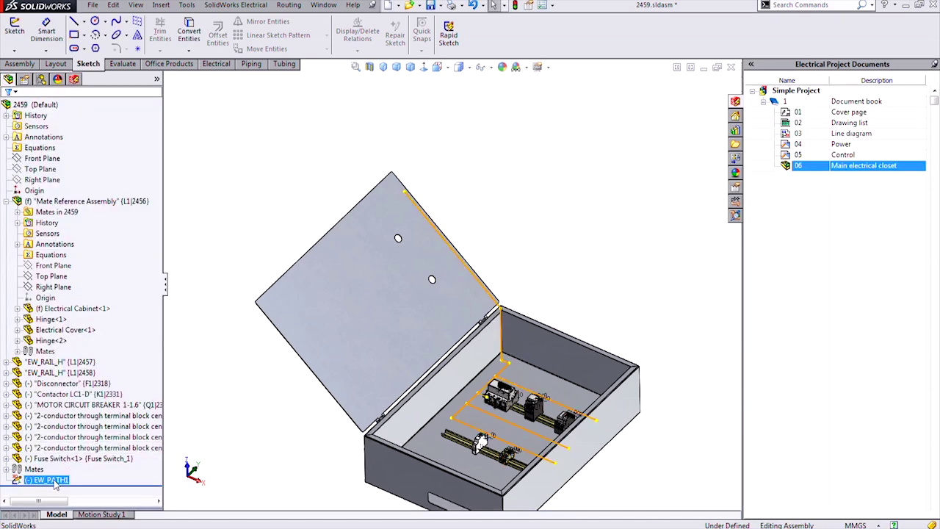